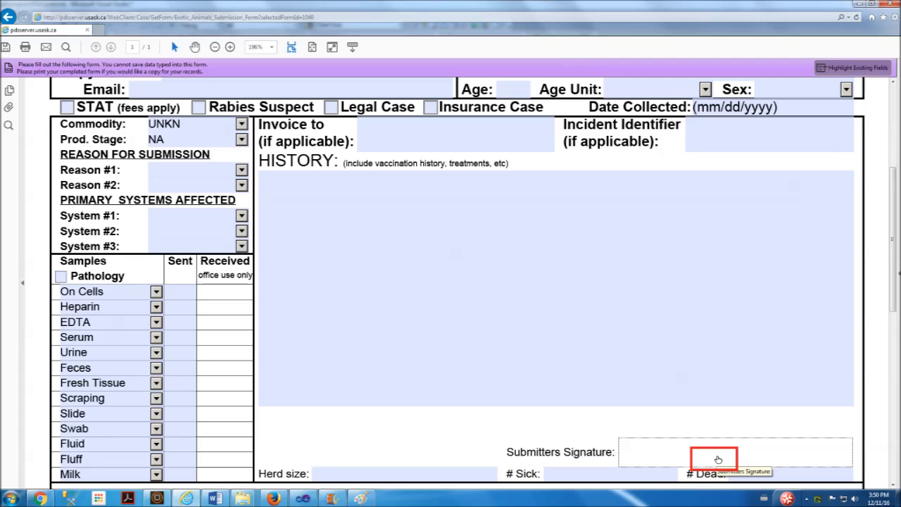
Attach a signature image, then open print settings for the submitted Porcine Submission Form
left_click(718, 459)
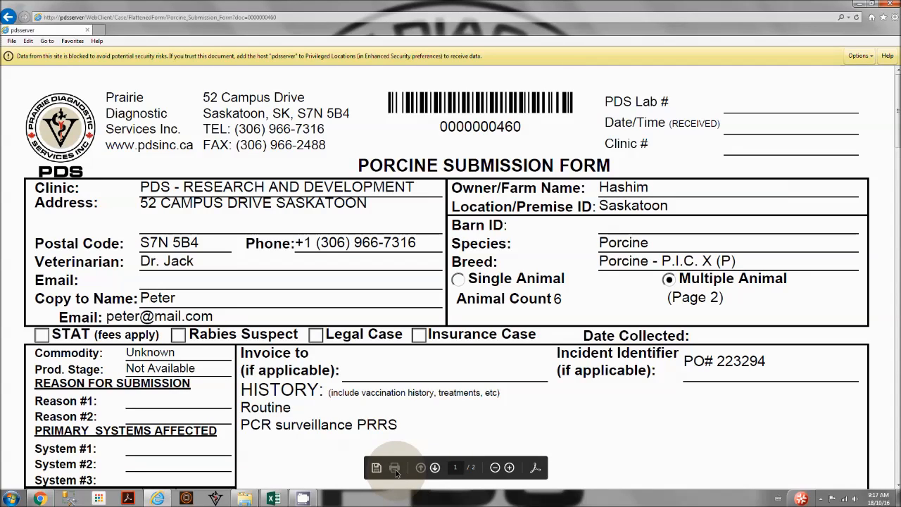
left_click(395, 468)
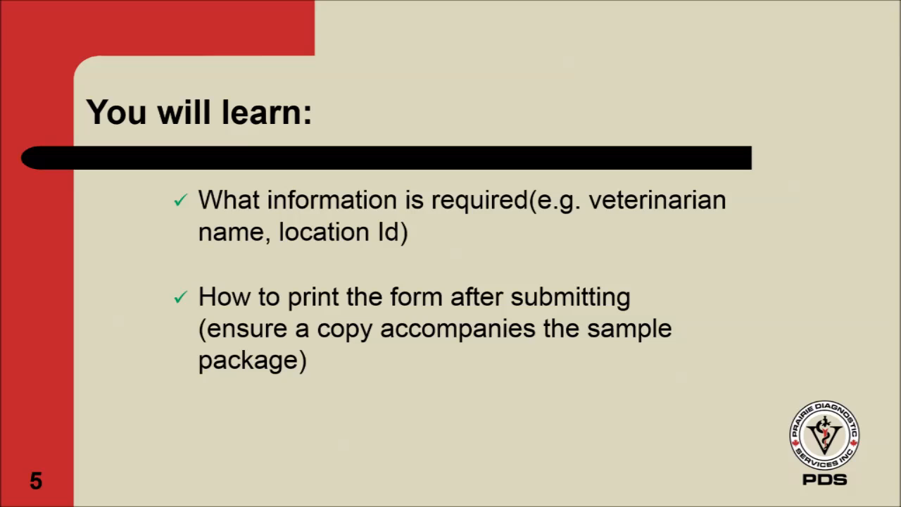
Select Bovine Submission Form from the form list and download it
left_click(352, 227)
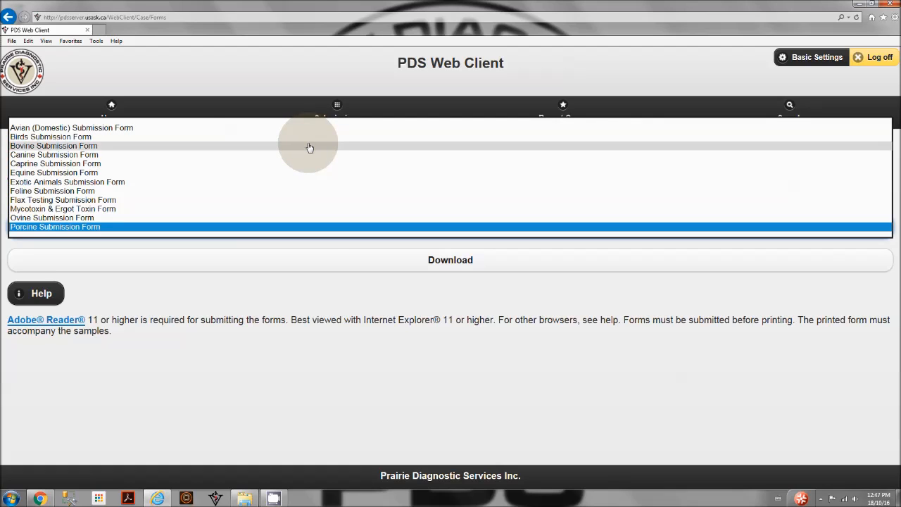
left_click(309, 147)
left_click(358, 263)
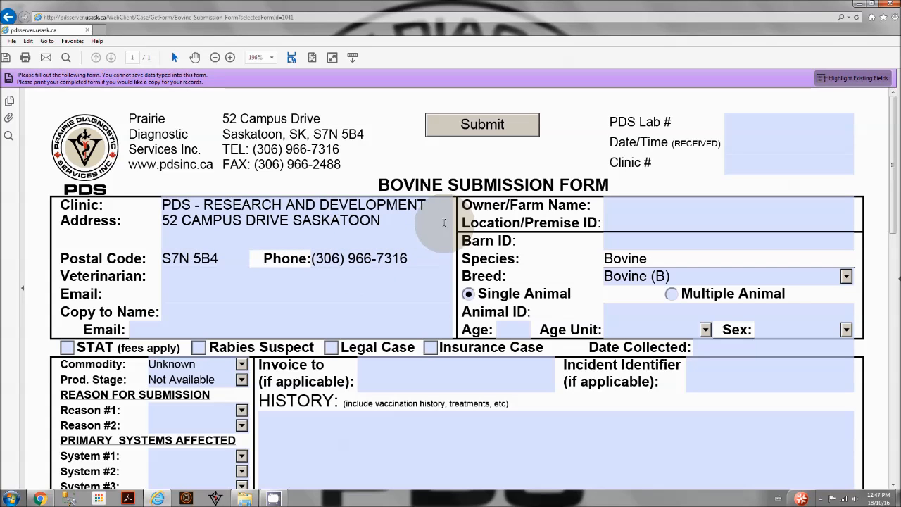
Enter the veterinarian's full name in the Veterinarian field
scroll(394, 266, "down", 1)
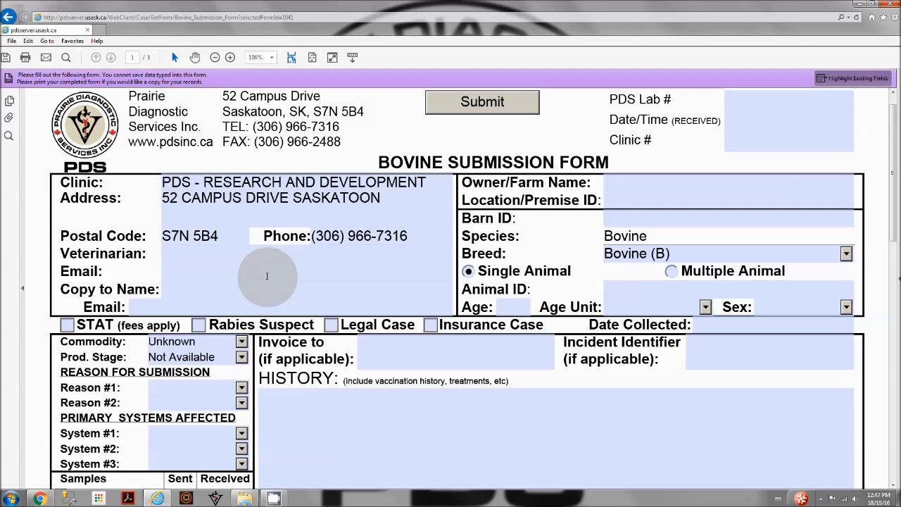
left_click(258, 254)
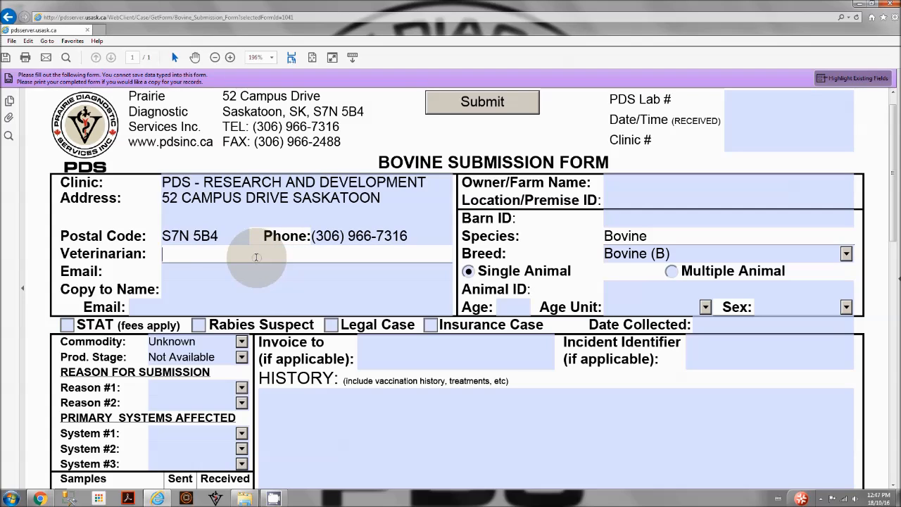
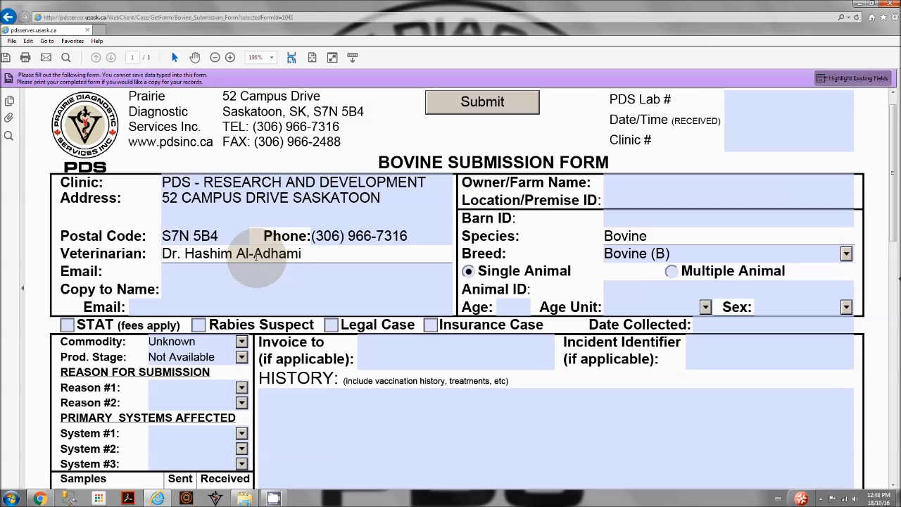
left_click(212, 277)
left_click(210, 285)
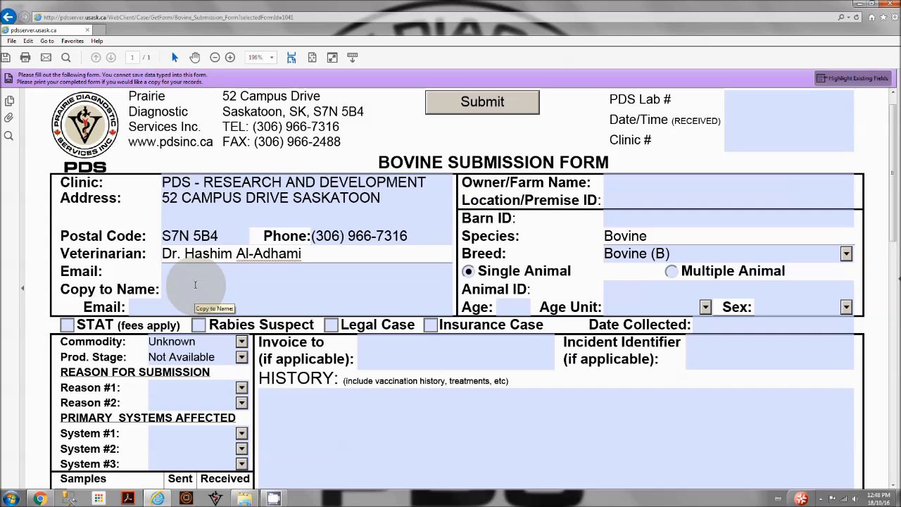
left_click(245, 258)
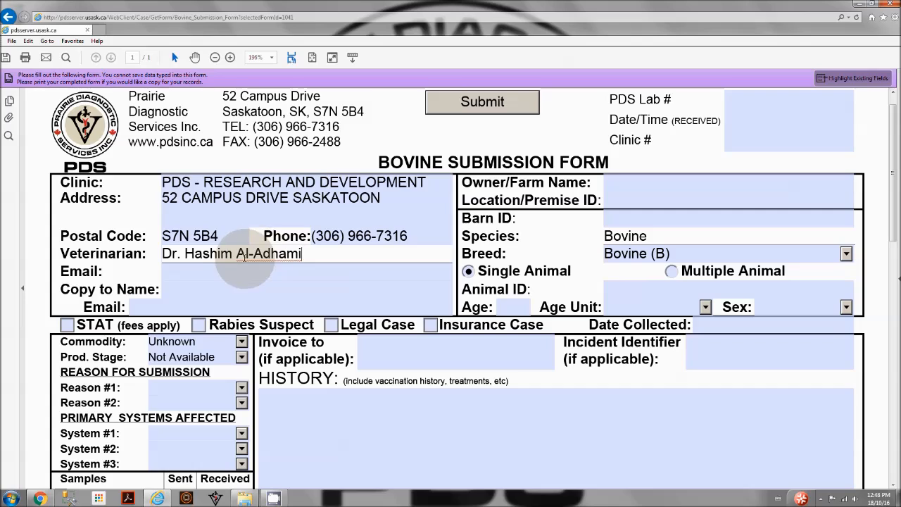
Fill in the copy-to contact's first name and e-mail address
left_click(195, 289)
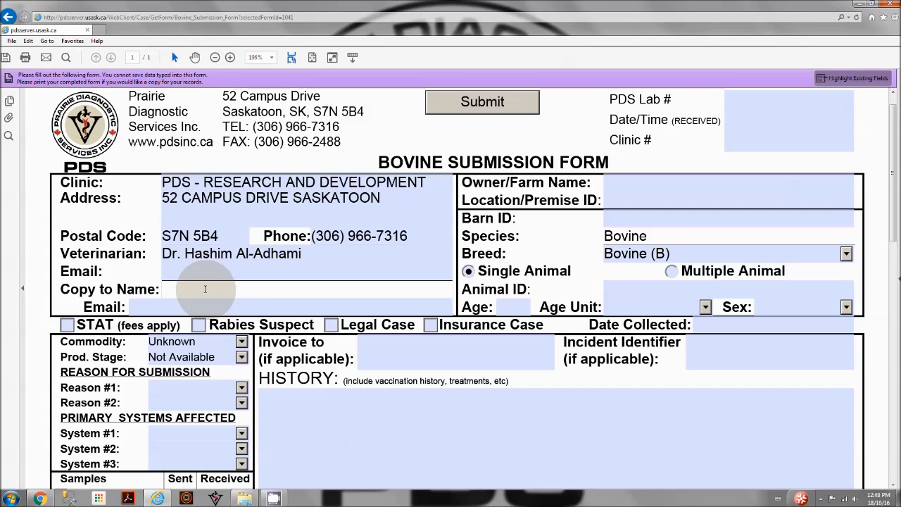
type("Peter")
left_click(181, 307)
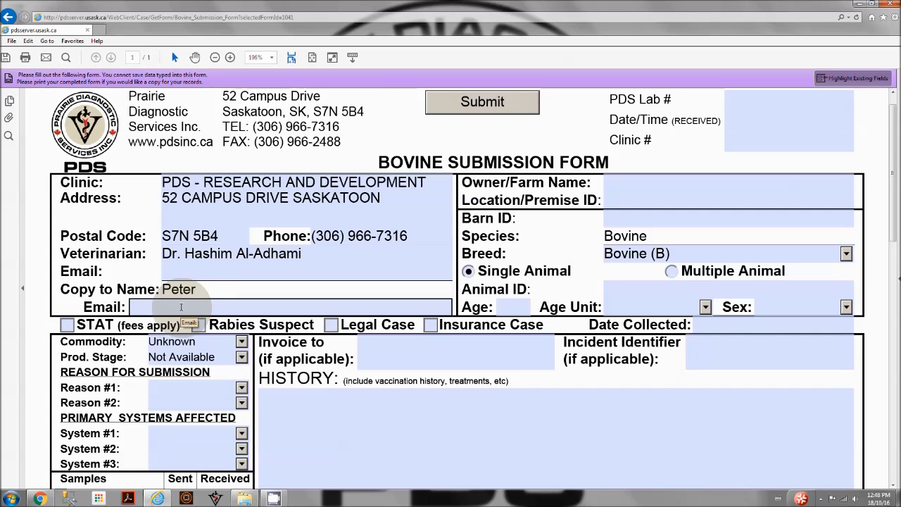
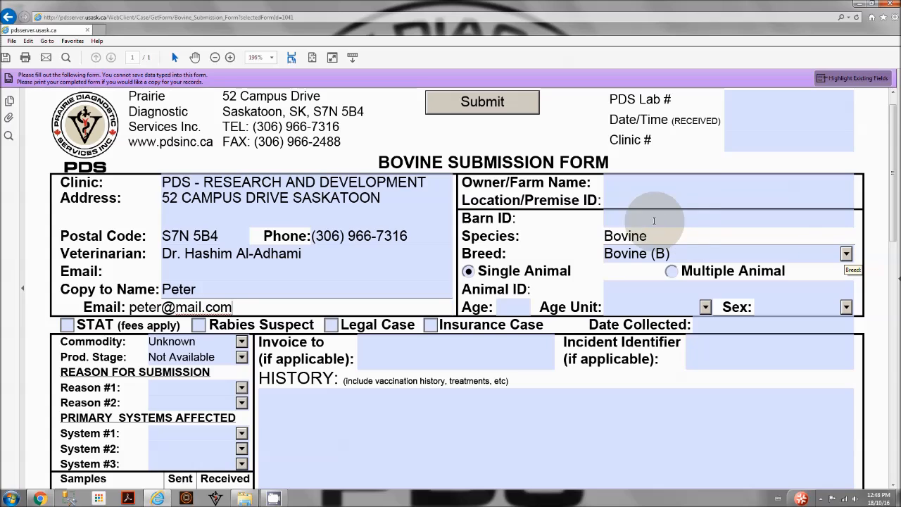
Enter the owner's name and Location/Premise ID 'Saskatoon'
left_click(614, 209)
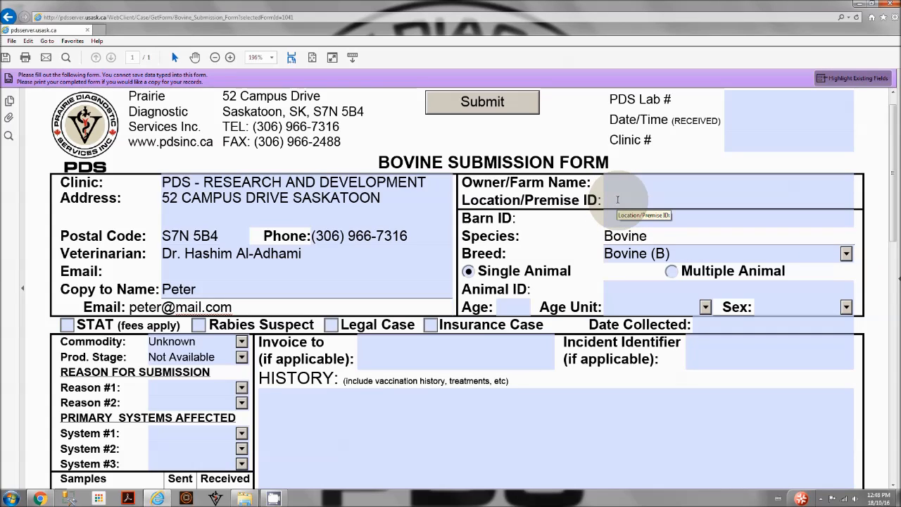
left_click(618, 182)
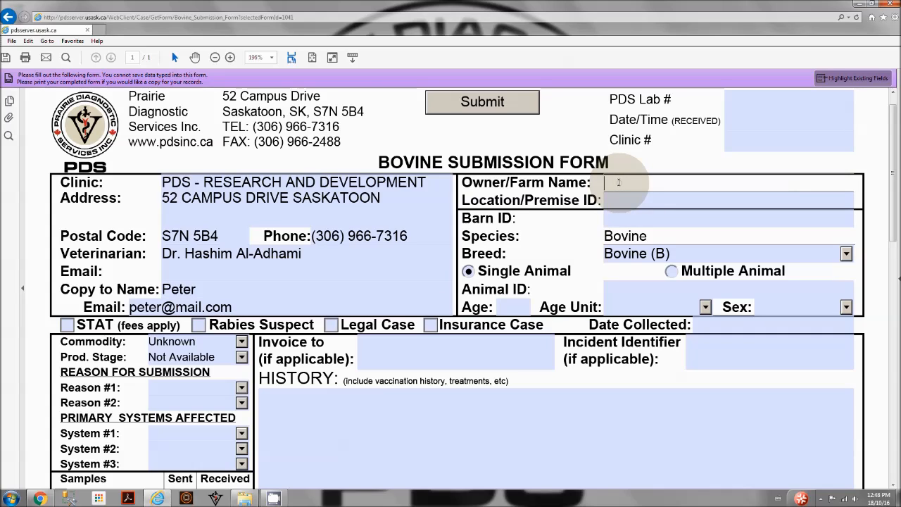
type("Hashim")
left_click(622, 203)
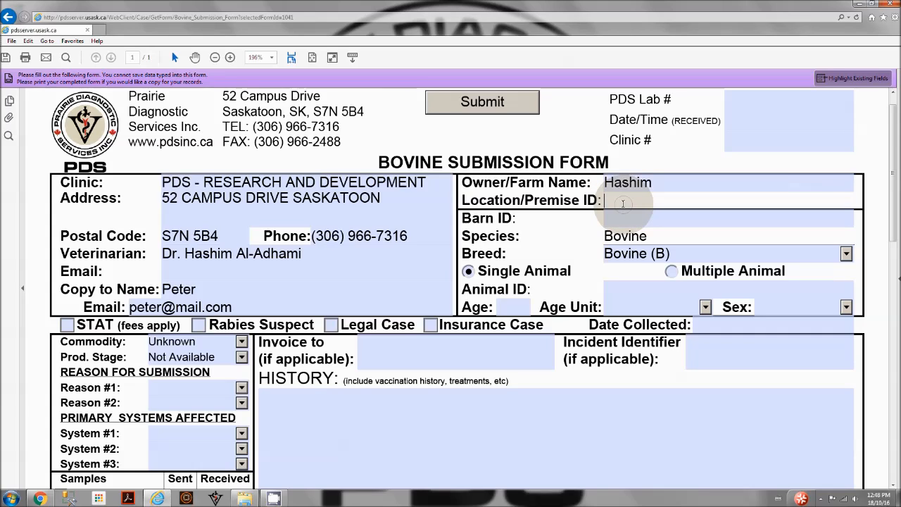
type("Saskatoon")
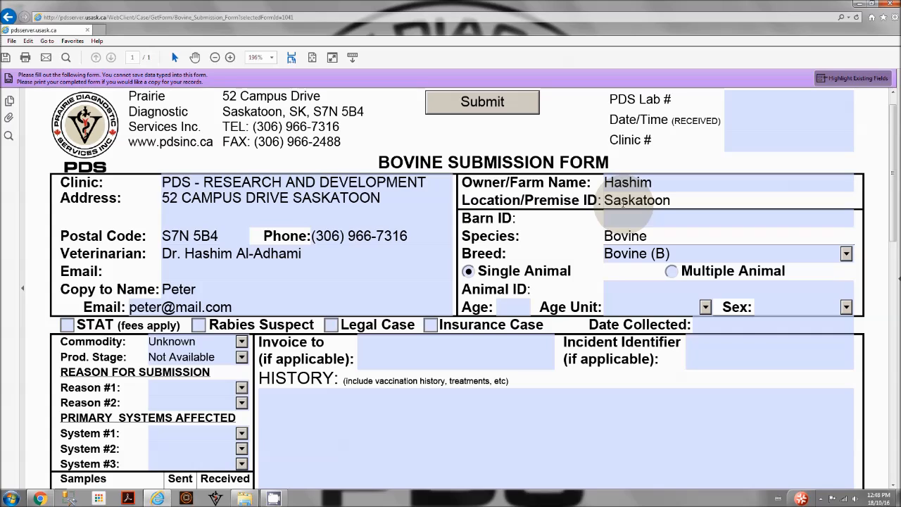
Set the Animal ID to 'Pooled sample'
left_click(621, 217)
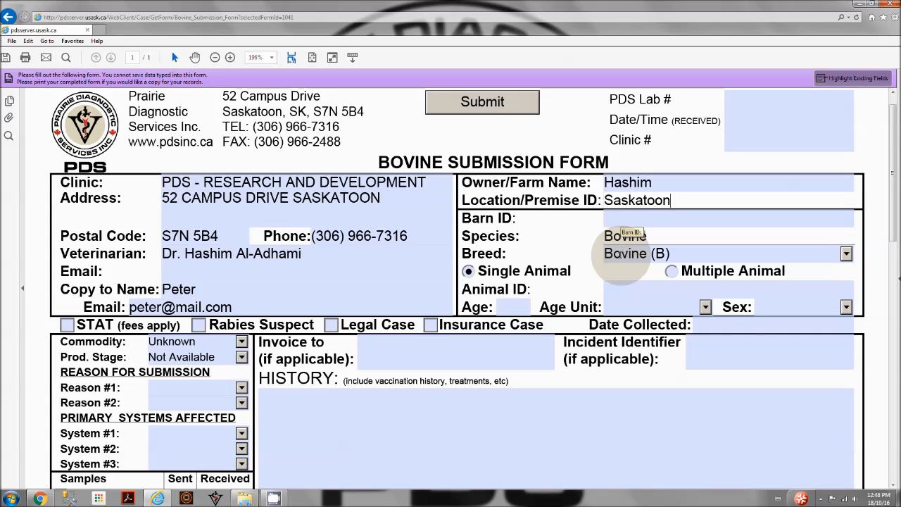
left_click(622, 282)
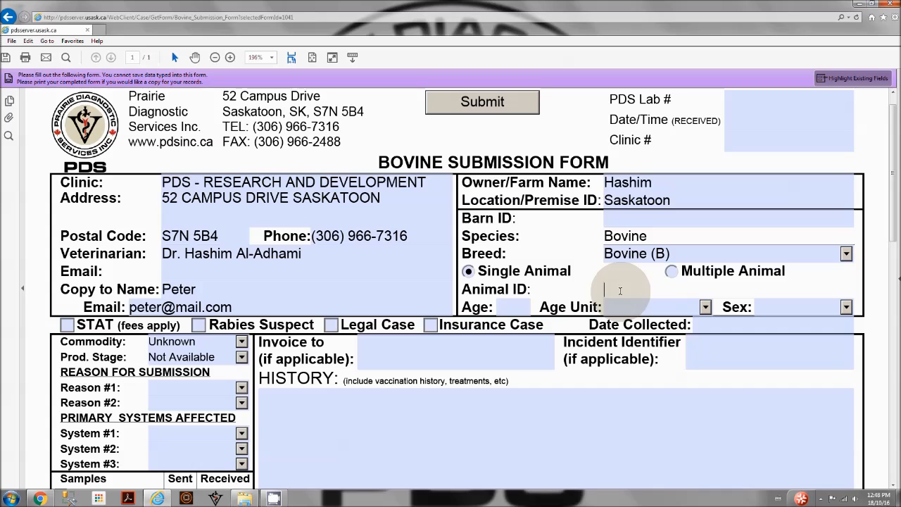
type("Pc")
type("ol")
type("ed")
type(" sa")
type("mp")
type("le")
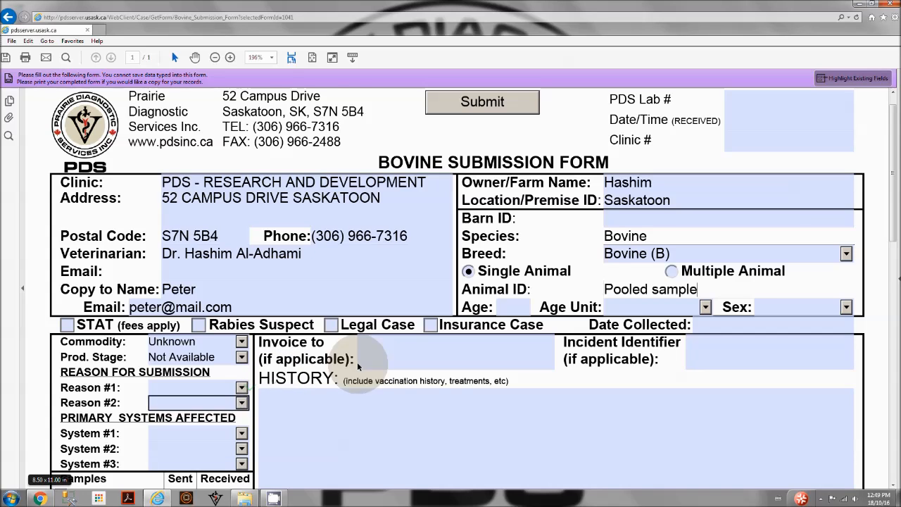
Record 1 serum sample in the Sent column of the Serum row
scroll(351, 322, "down", 1)
scroll(352, 316, "down", 1)
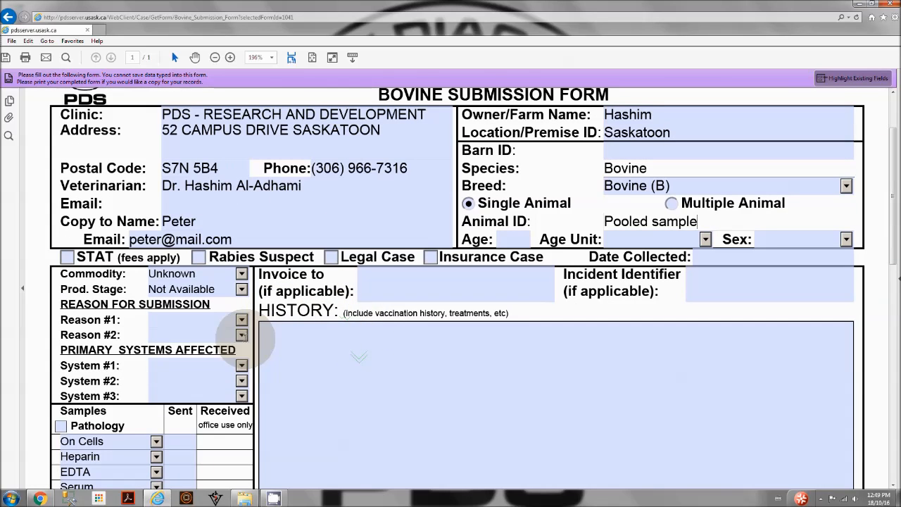
scroll(195, 451, "down", 1)
scroll(195, 451, "down", 3)
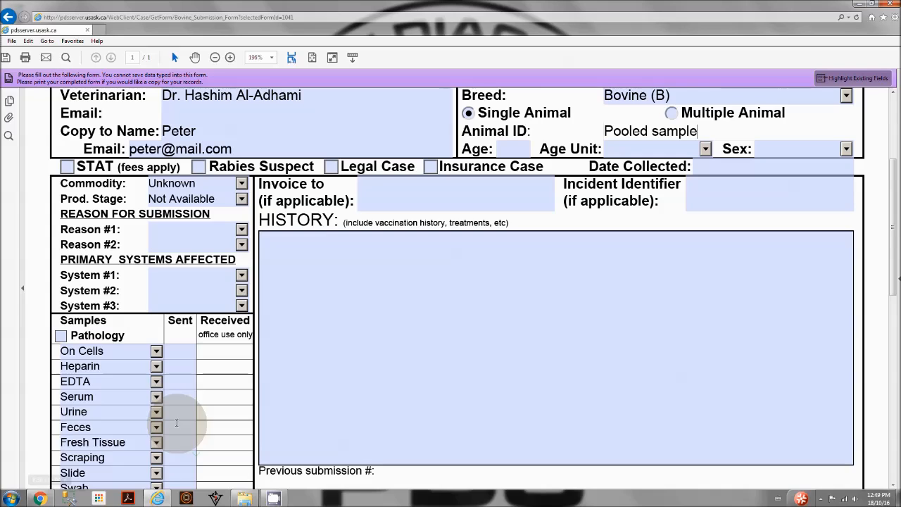
scroll(181, 388, "down", 2)
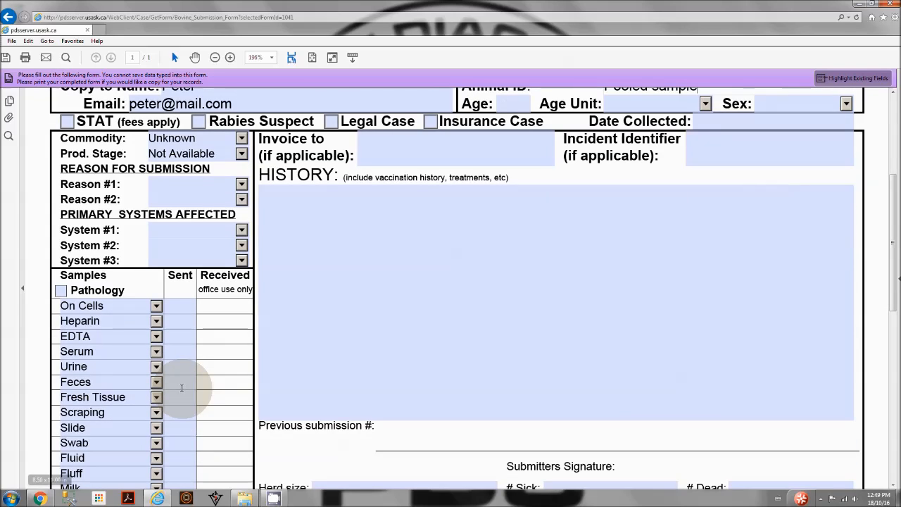
left_click(190, 349)
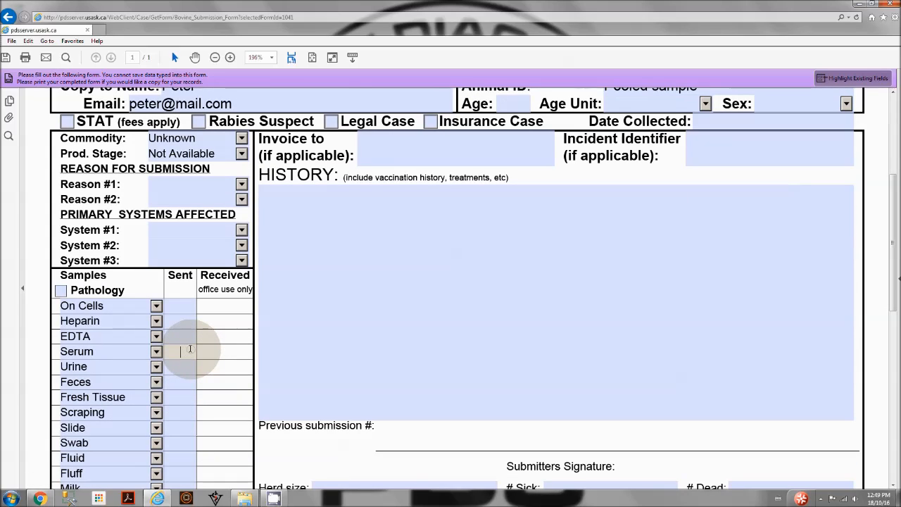
type("1")
Tick Mineral Panel #1 under Toxicology tests
scroll(748, 380, "down", 3)
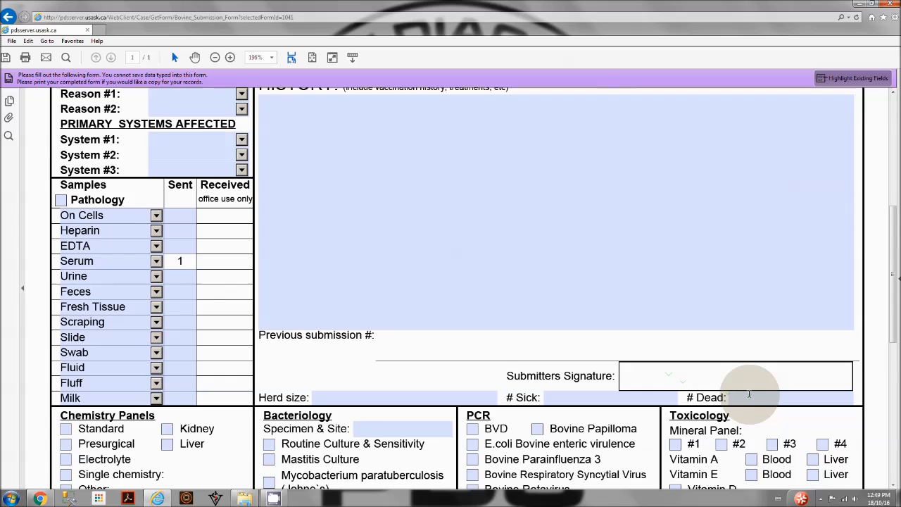
scroll(749, 393, "down", 1)
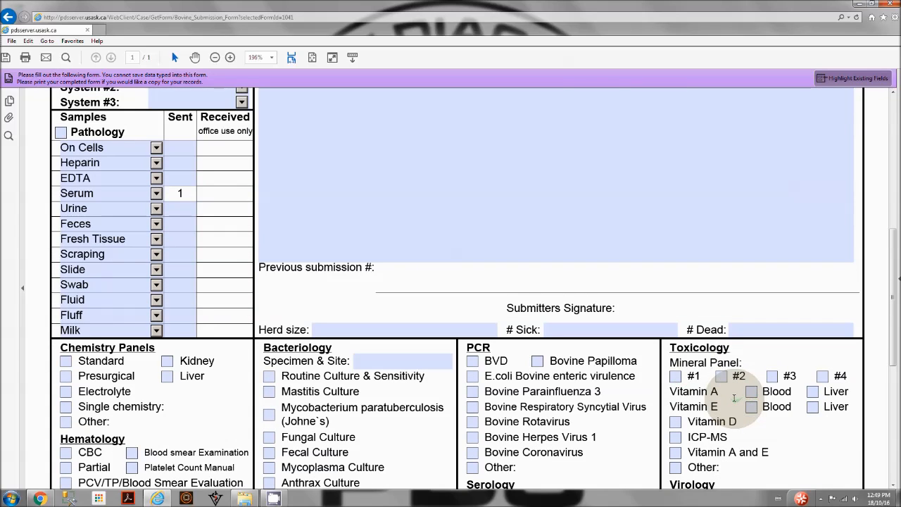
left_click(676, 376)
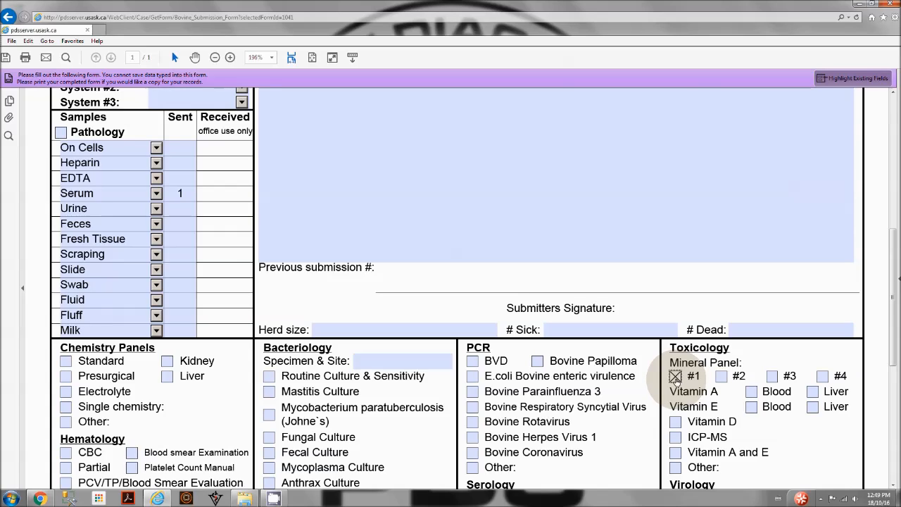
Return to the top of the Bovine form and submit it
scroll(749, 307, "up", 3)
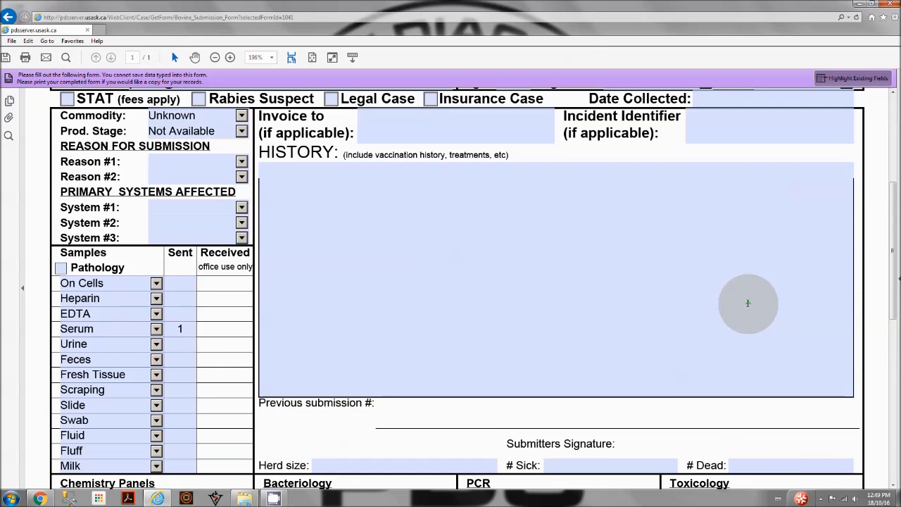
scroll(570, 303, "up", 2)
scroll(517, 277, "up", 2)
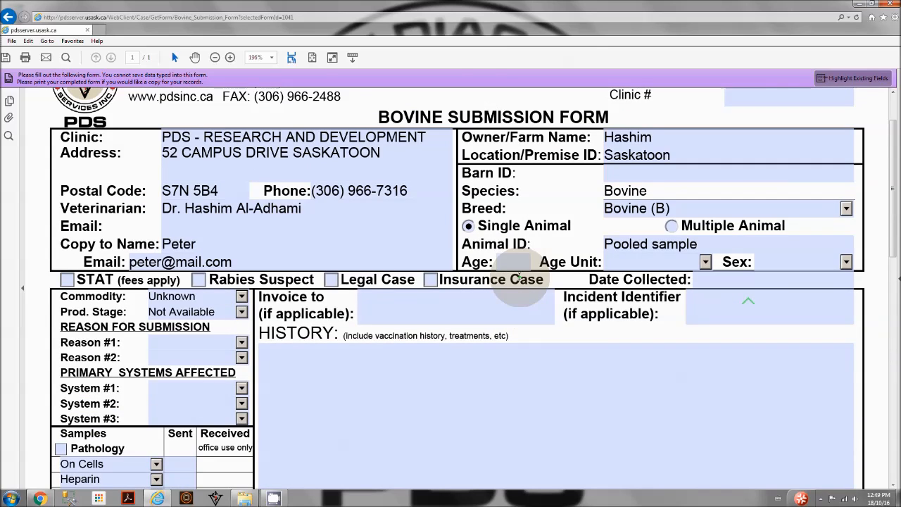
scroll(539, 277, "up", 1)
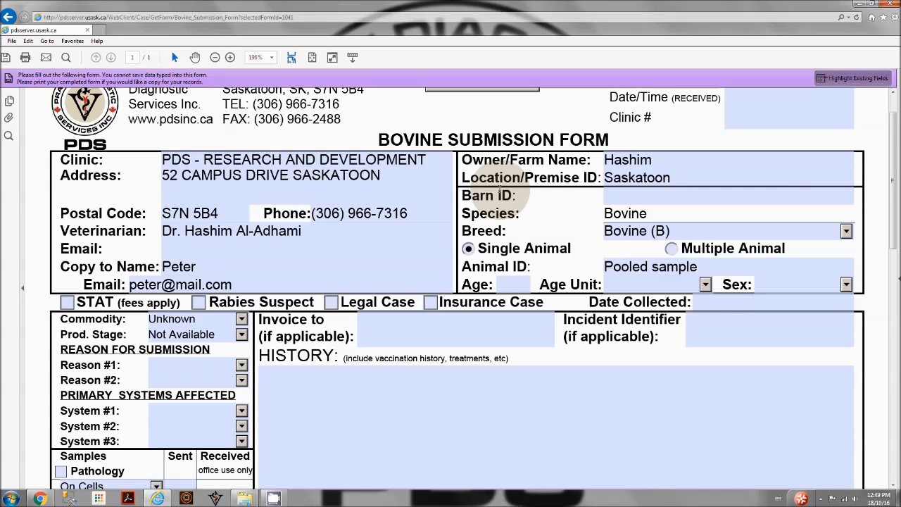
scroll(458, 110, "up", 1)
left_click(467, 105)
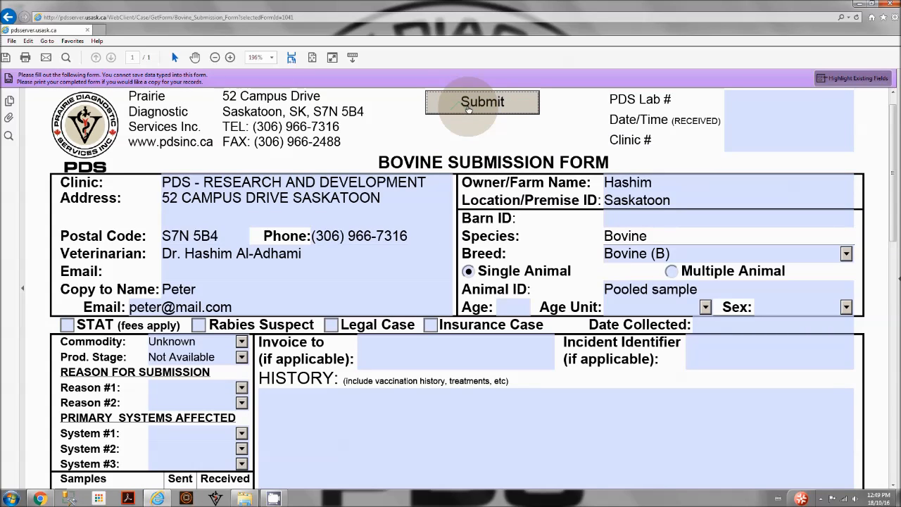